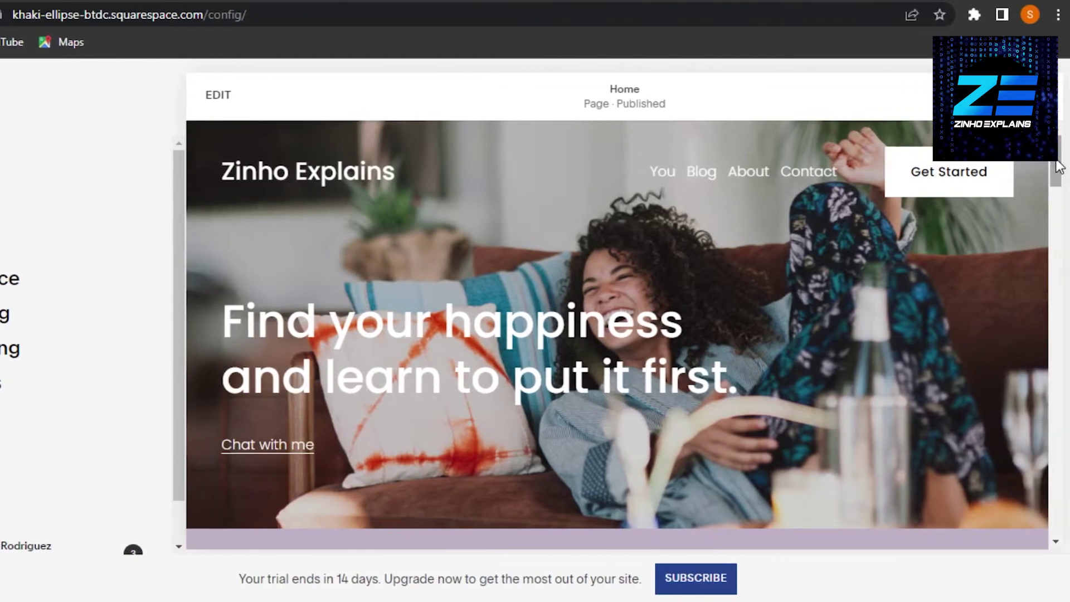
Step: Scroll the site dashboard with the Zinho Explains Home page preview shown
mouse_move(1057, 167)
left_mouse_down()
mouse_move(1057, 276)
mouse_move(1057, 162)
left_mouse_up()
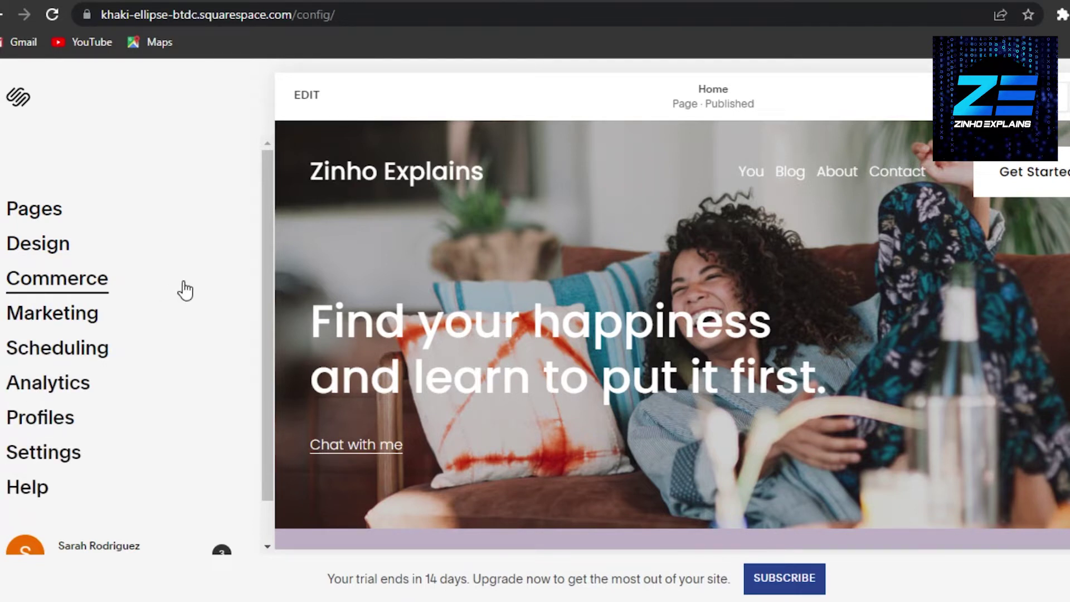
Step: Open the Scheduling area and bring up its setup checklist for availability
left_click(104, 356)
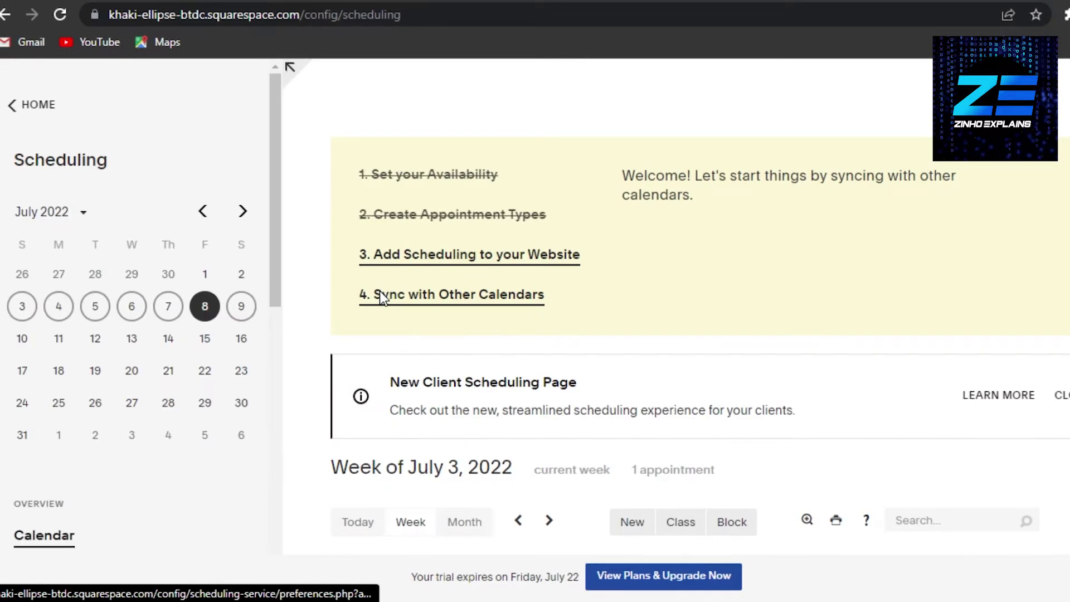
left_click(381, 298)
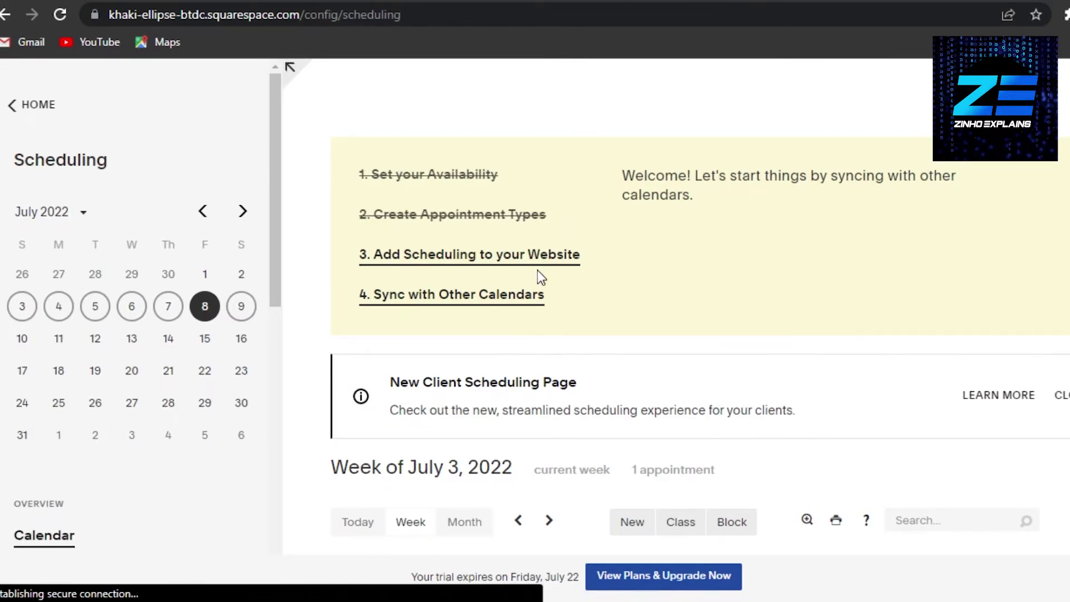
mouse_move(279, 192)
left_mouse_down()
mouse_move(265, 390)
mouse_move(273, 220)
left_mouse_up()
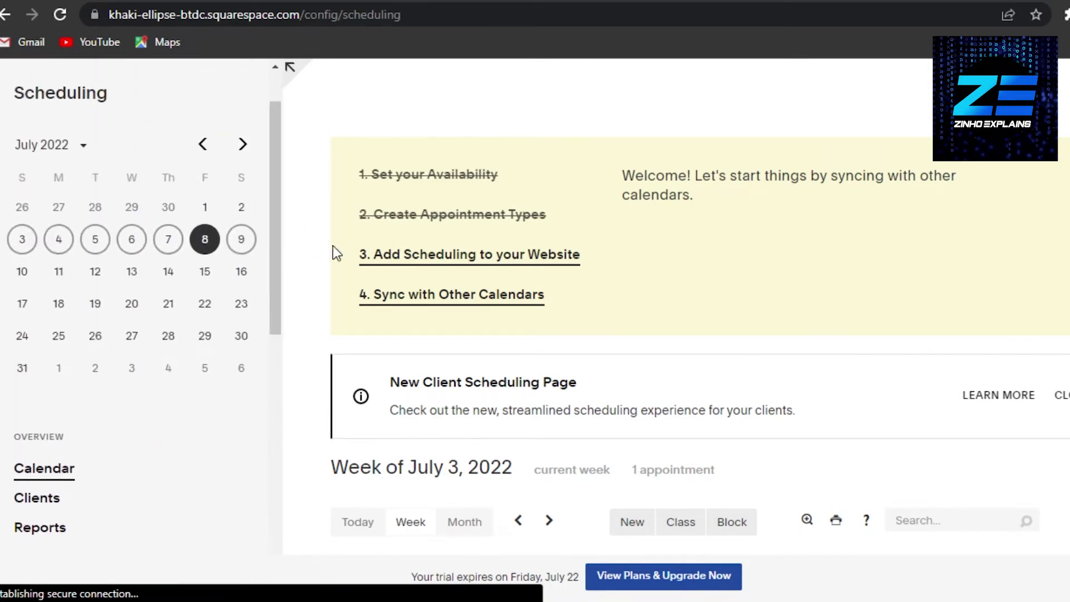
Step: Change Friday's regular weekly hours to 9:00am–7:00pm
left_click(418, 178)
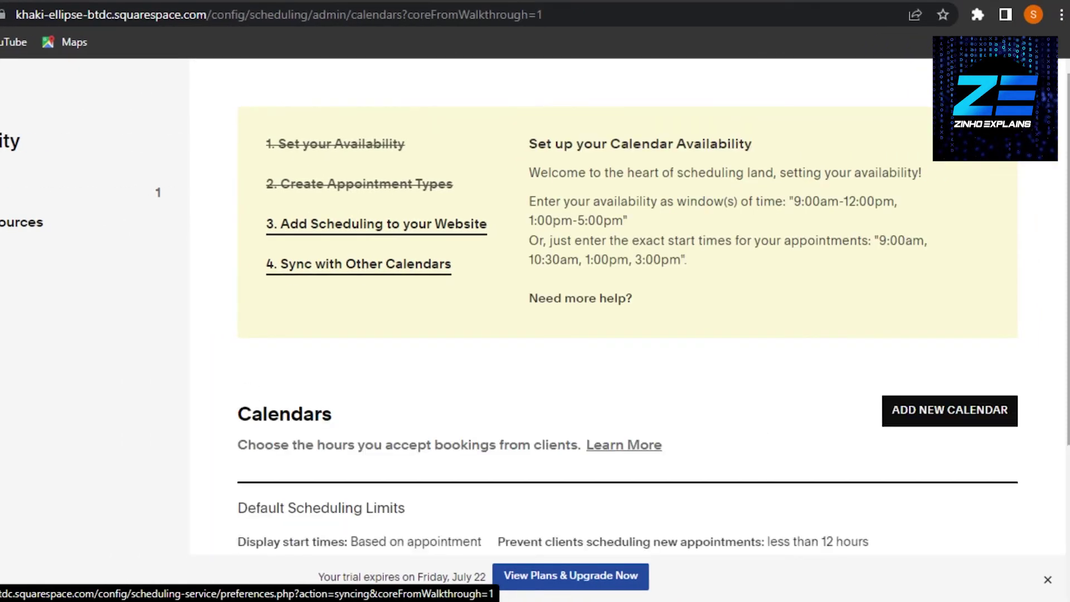
scroll(789, 322, "down", 10)
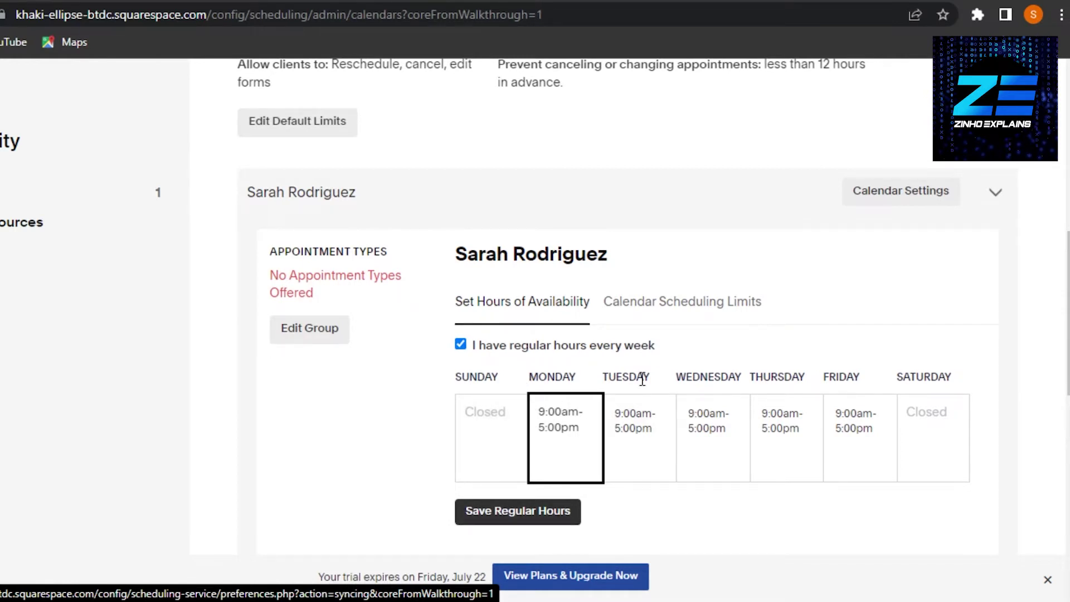
left_click(723, 444)
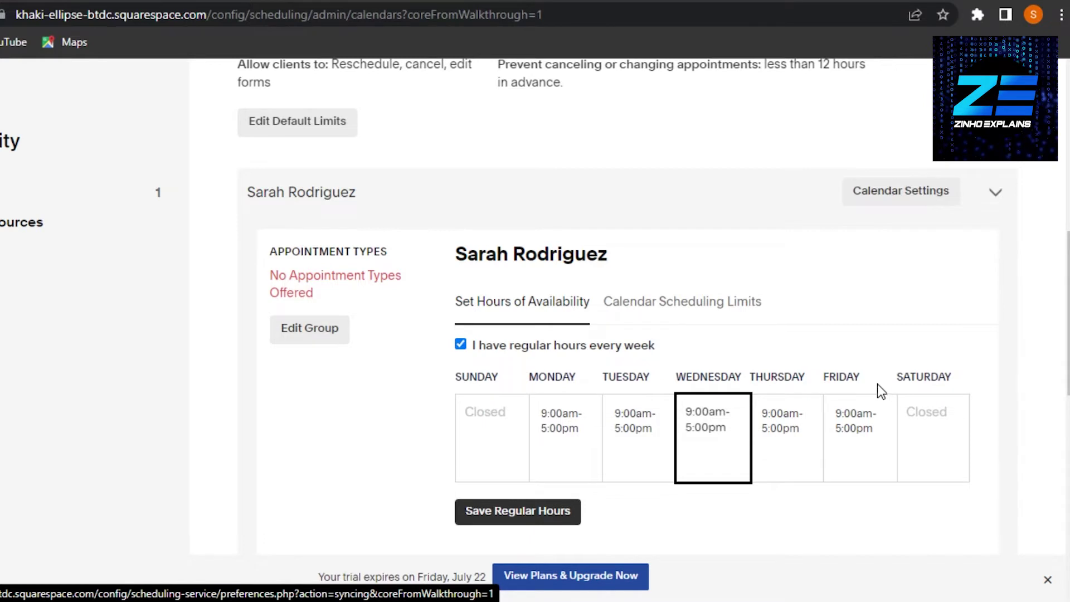
left_click(869, 413)
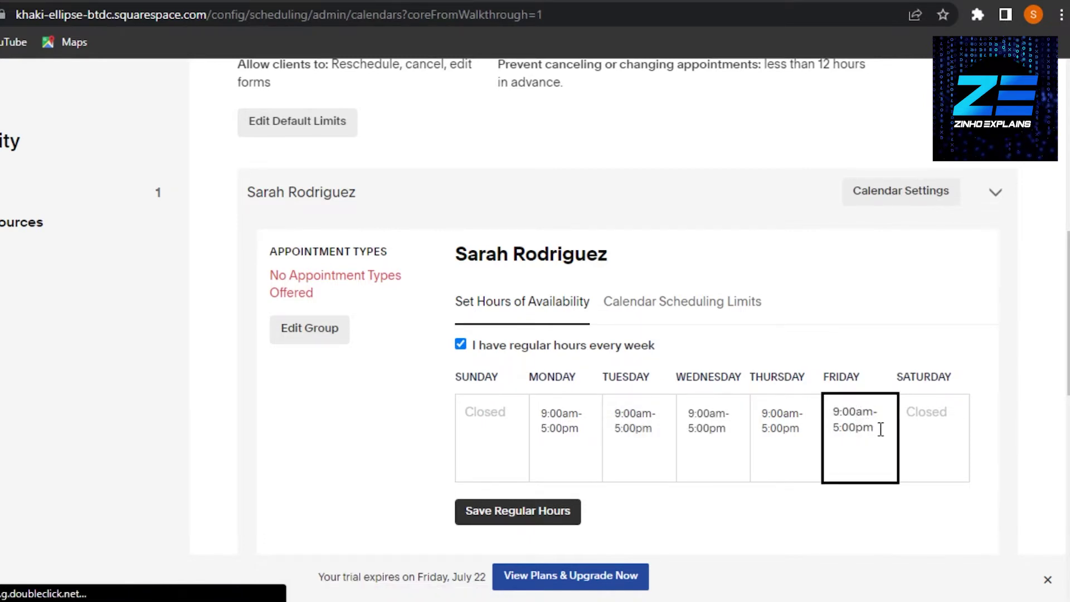
key("BackSpace")
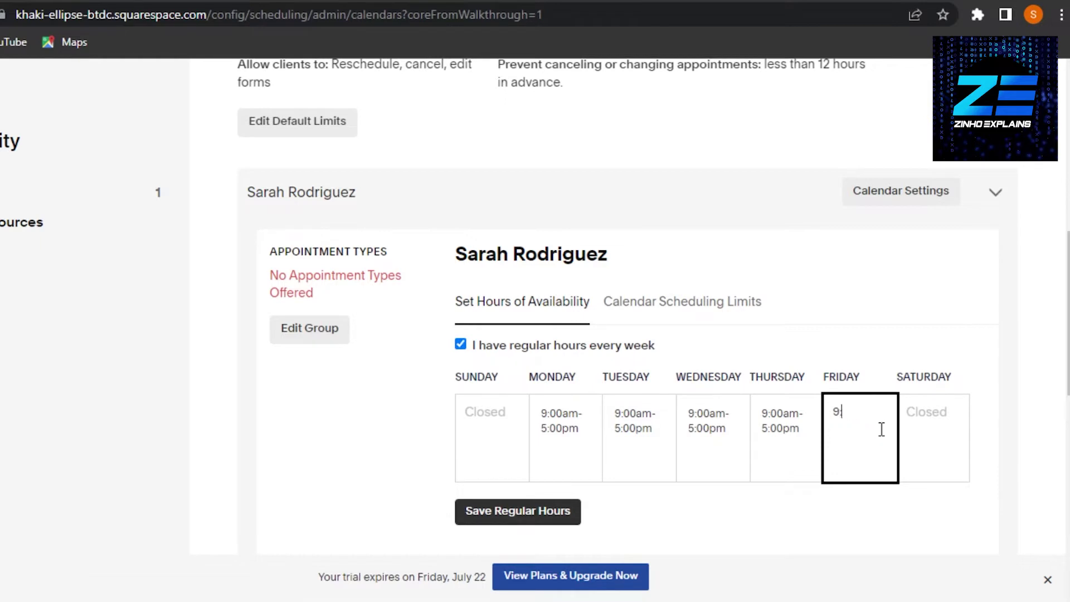
key("BackSpace")
type("9")
left_click(935, 522)
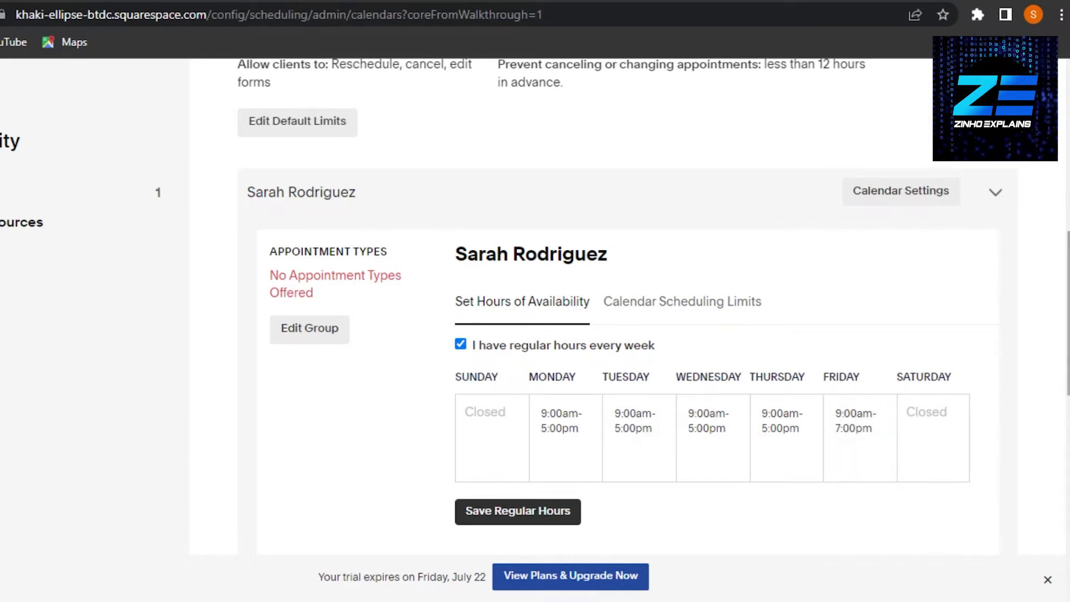
Step: Scroll through the availability page to review the updated weekly hours
scroll(713, 334, "down", 7)
scroll(713, 334, "down", 3)
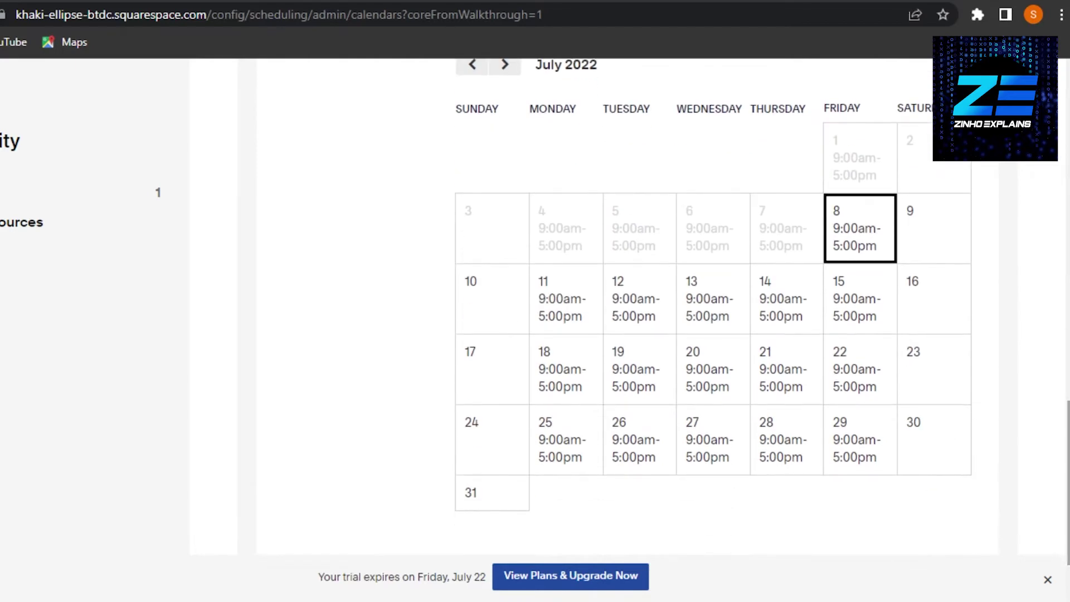
scroll(713, 335, "up", 10)
scroll(713, 334, "up", 3)
scroll(713, 335, "down", 4)
scroll(802, 198, "down", 1)
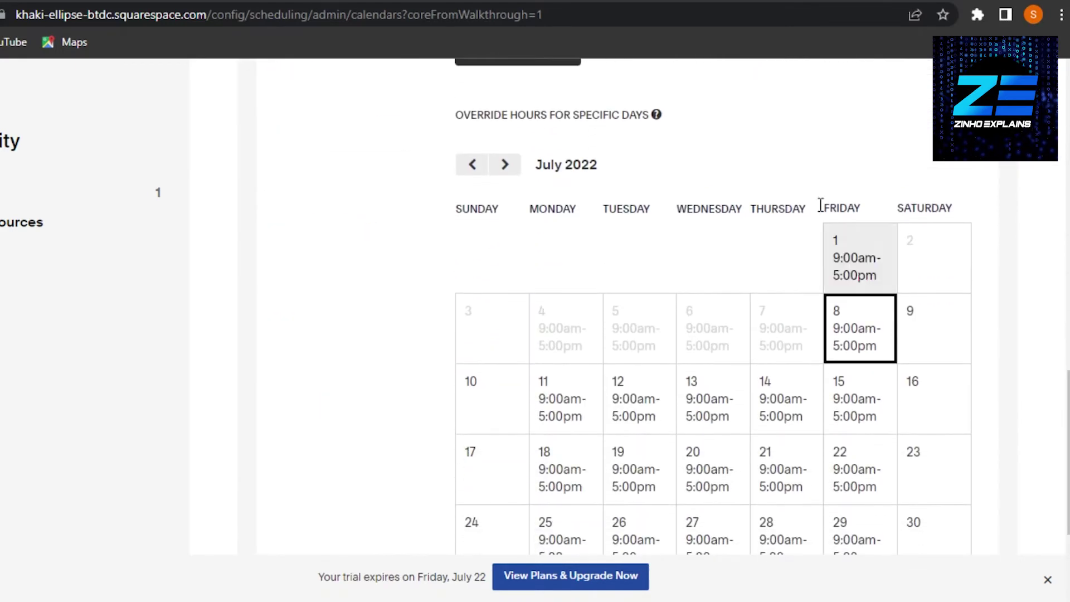
scroll(922, 150, "up", 10)
scroll(922, 150, "up", 5)
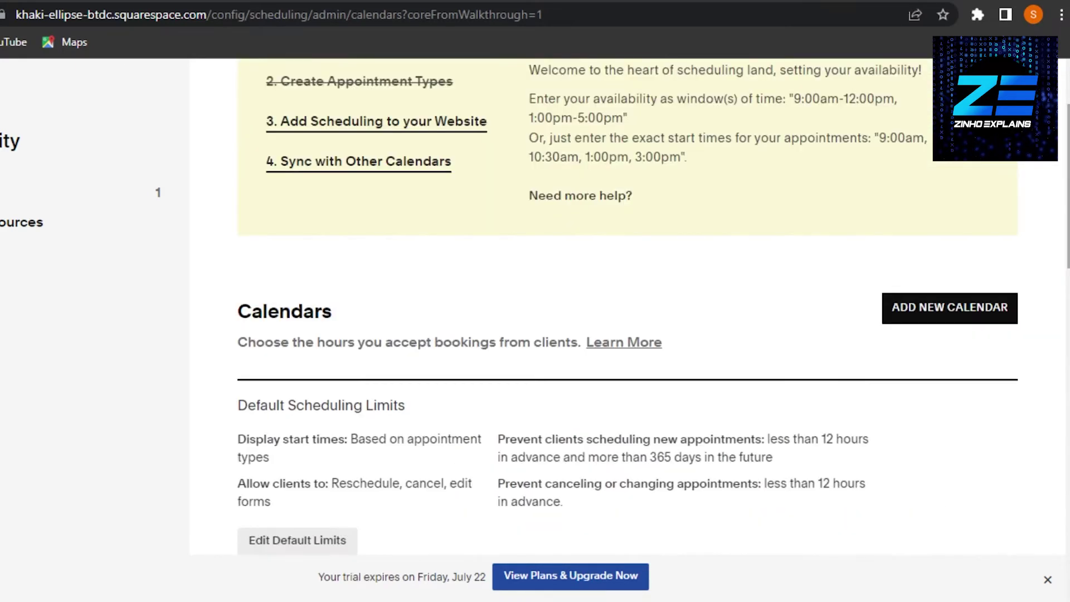
scroll(387, 166, "up", 2)
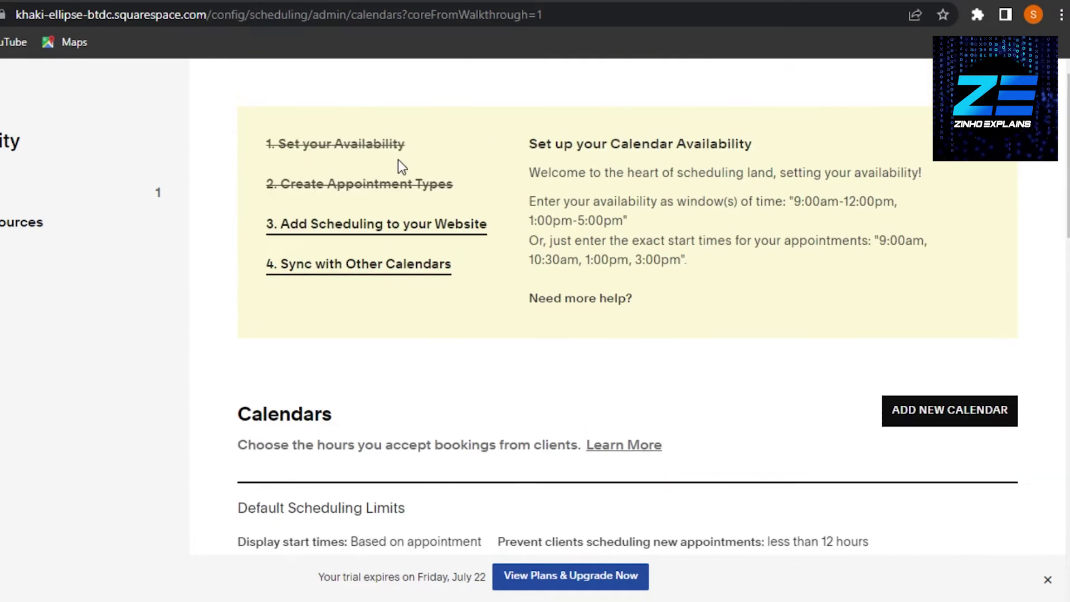
Step: Start a new appointment type and name it 'Therapy session'
left_click(365, 185)
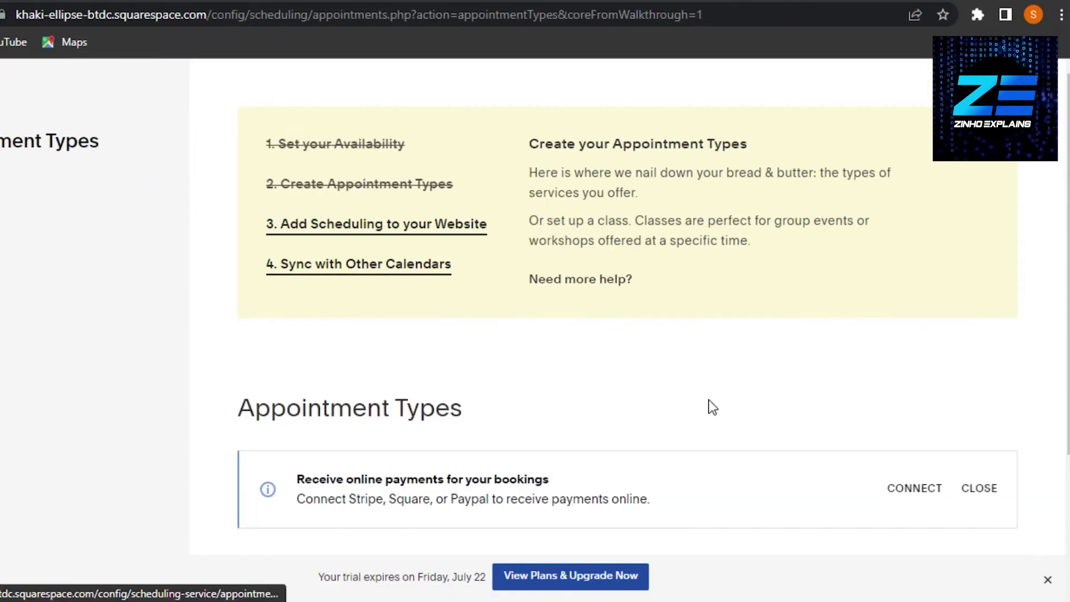
scroll(978, 450, "down", 3)
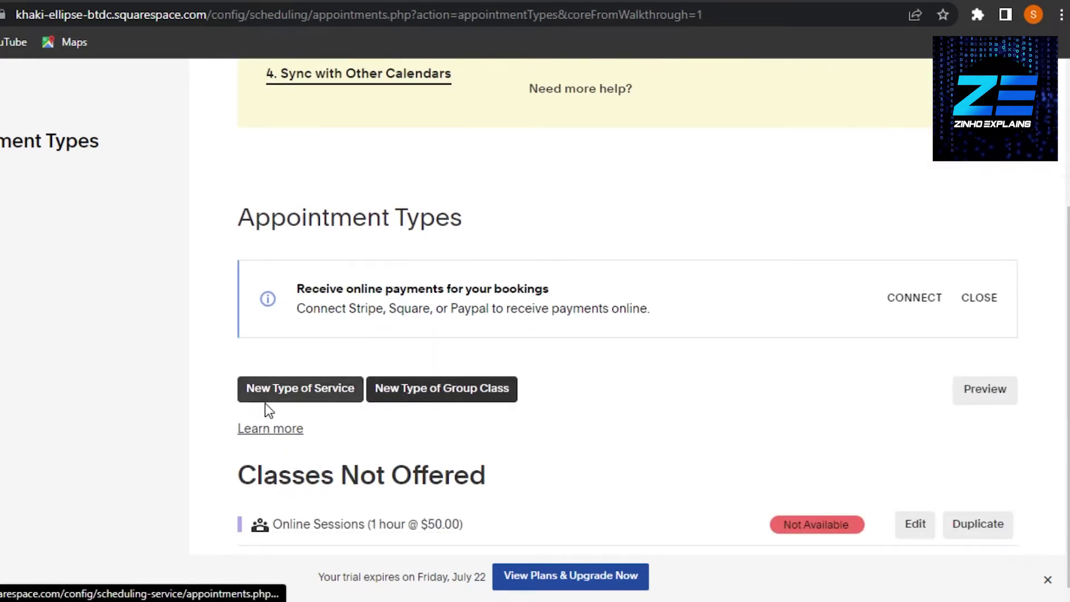
left_click(323, 395)
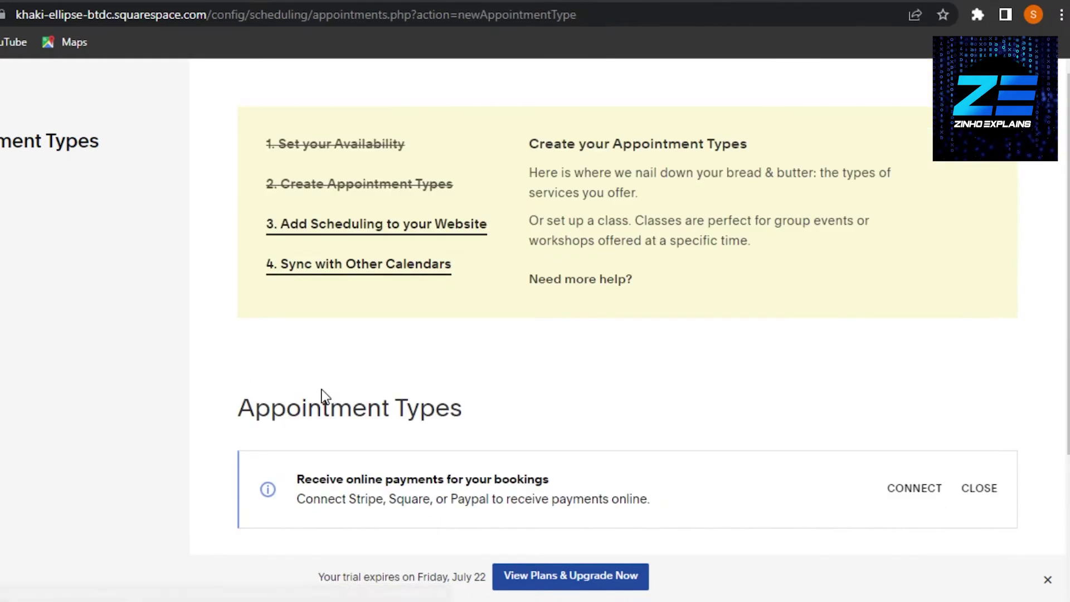
scroll(387, 202, "down", 5)
scroll(387, 202, "down", 1)
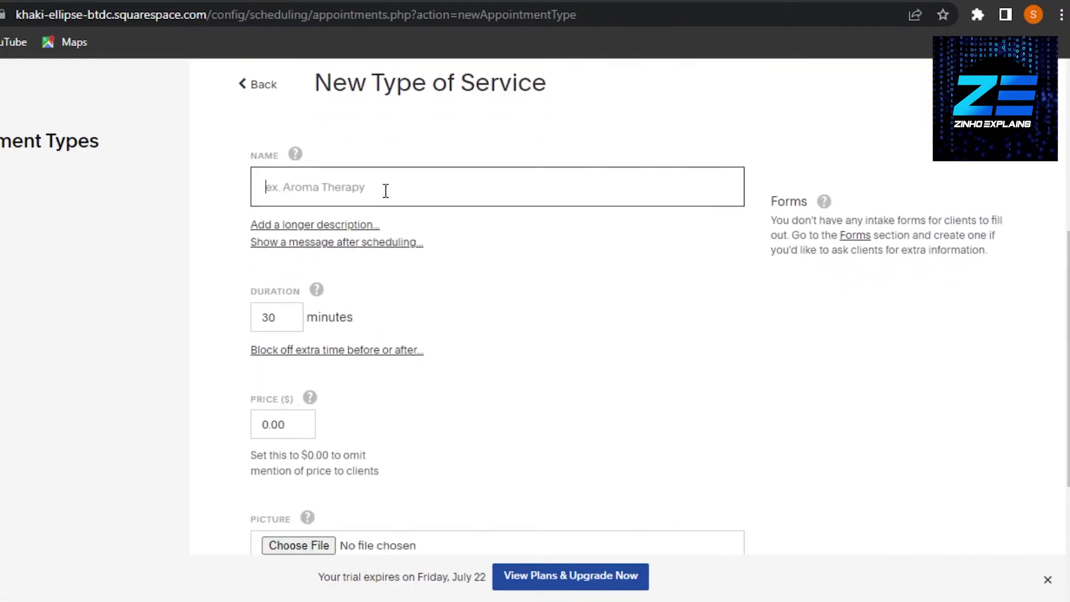
type("Therapy")
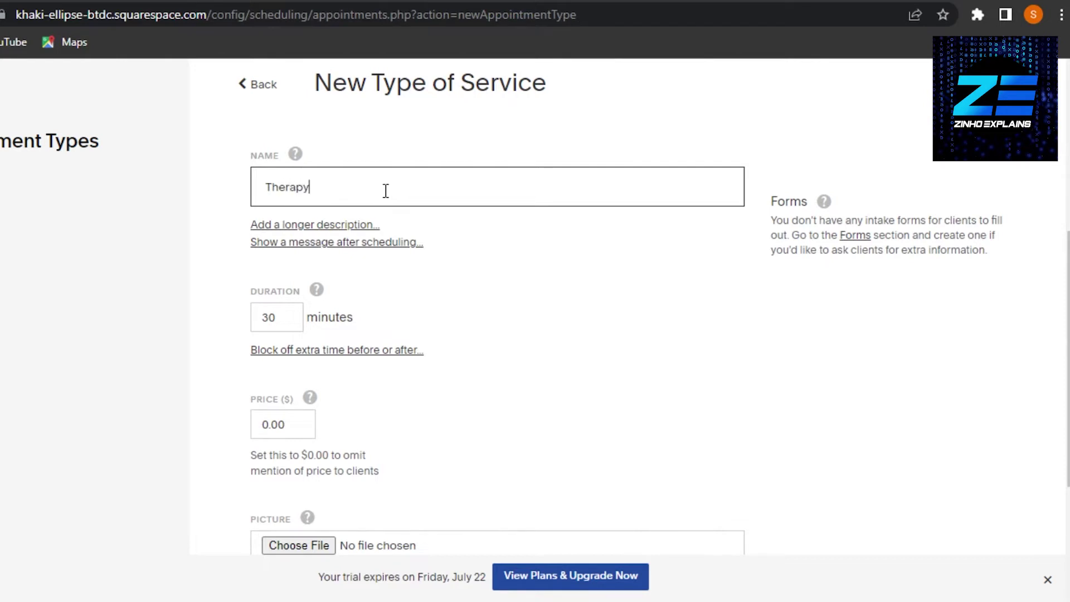
type(" session")
Step: Give it a 60-minute duration and $59 price, make it private, and create it
left_click(284, 319)
type("60")
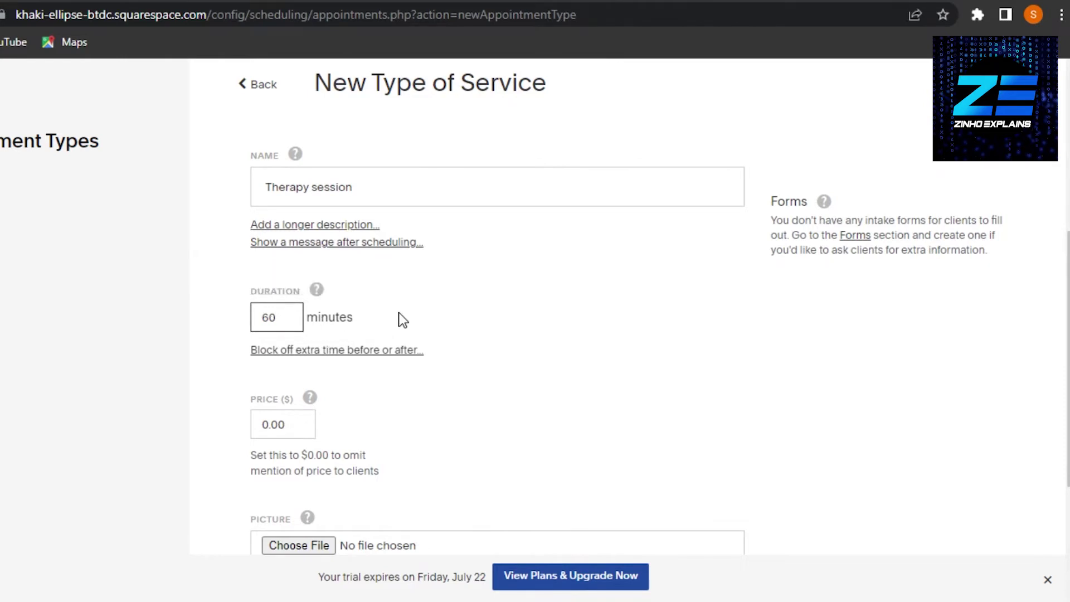
scroll(1063, 323, "down", 4)
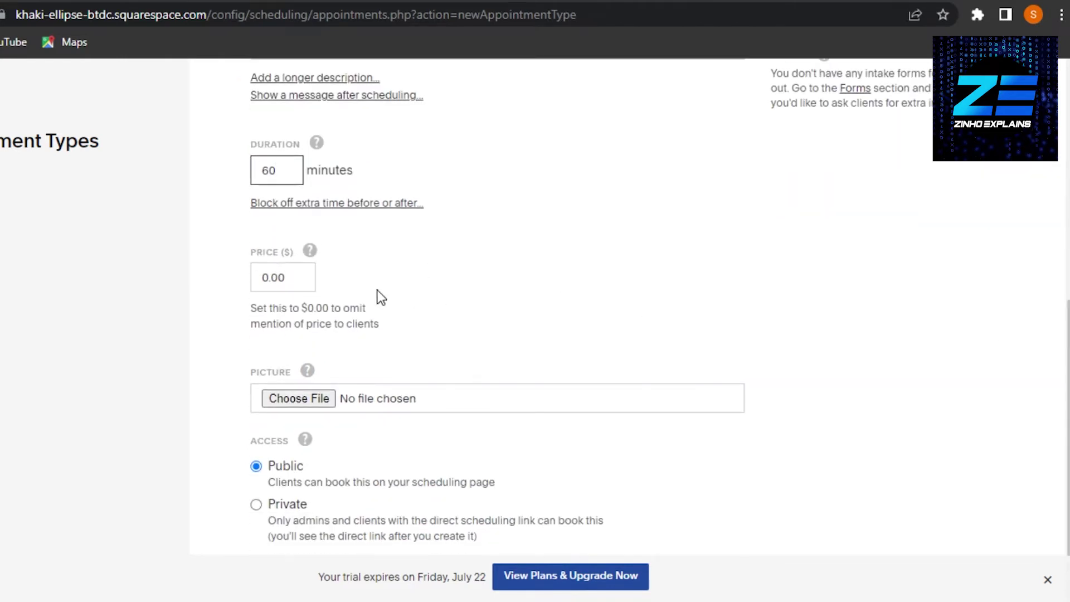
left_click(276, 277)
type("59")
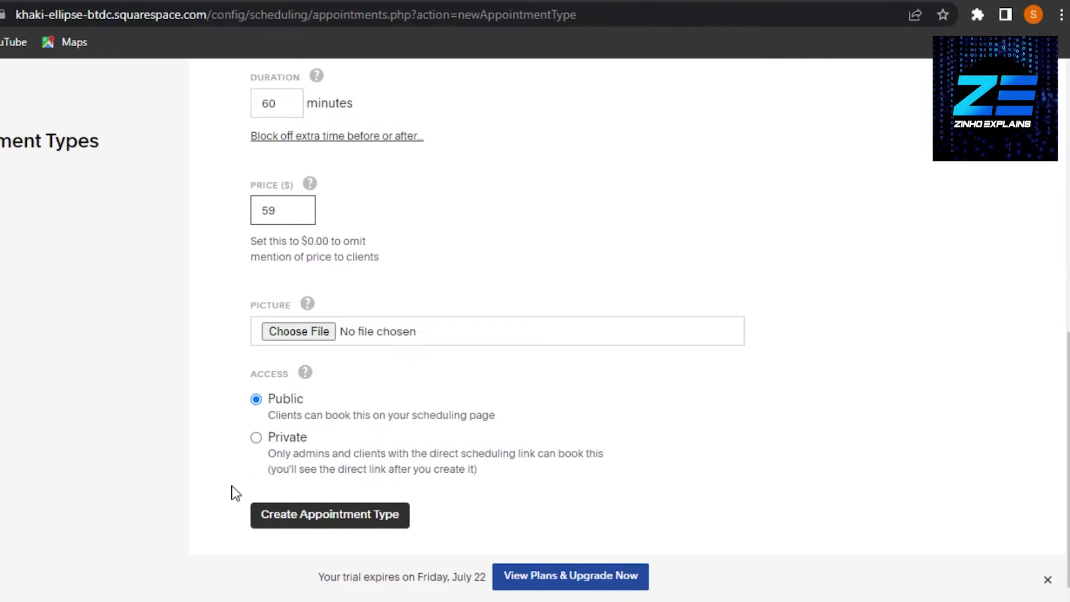
left_click(256, 438)
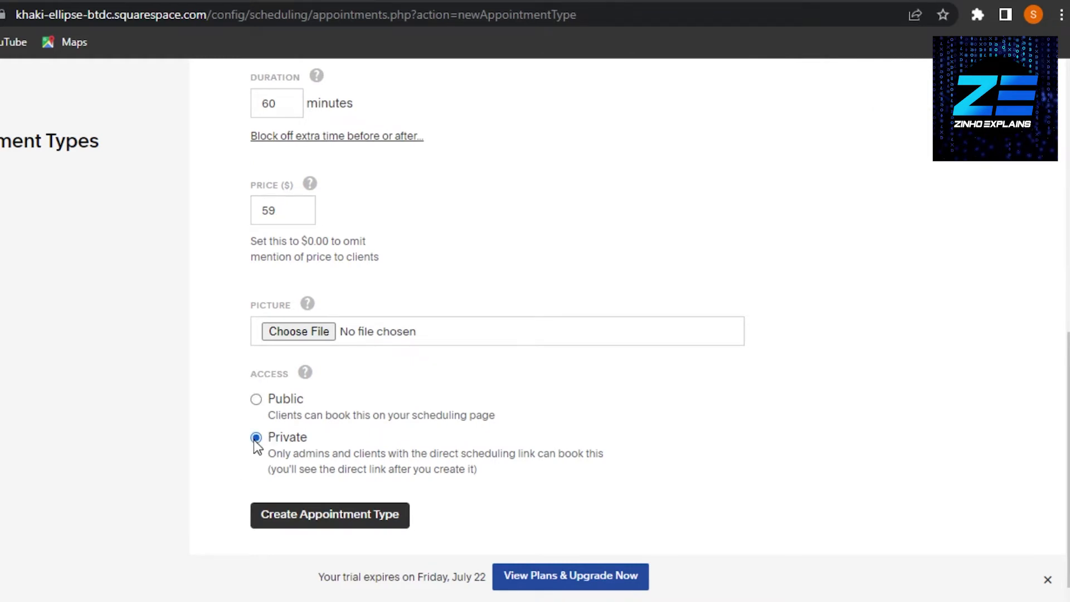
left_click(324, 519)
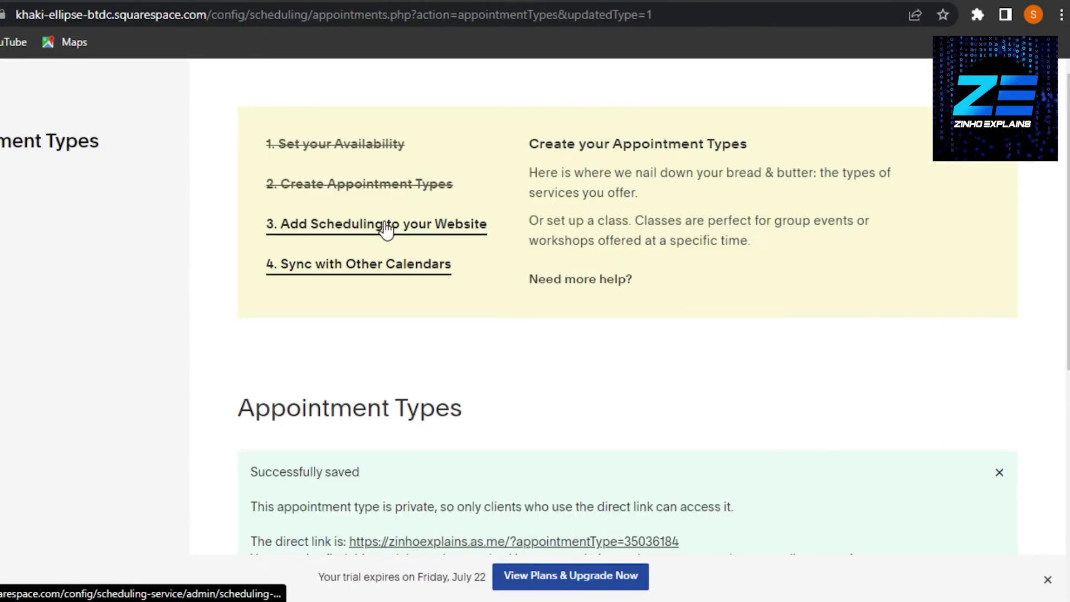
Step: Copy the General Scheduling Page link from the Client Scheduler's Squarespace embedding options
left_click(386, 228)
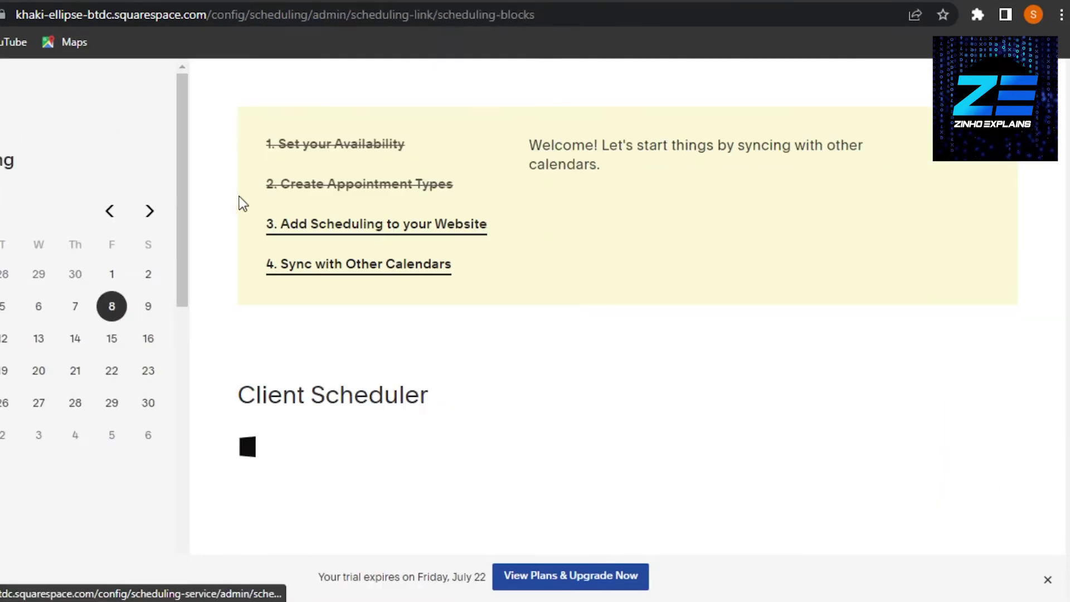
scroll(691, 345, "down", 5)
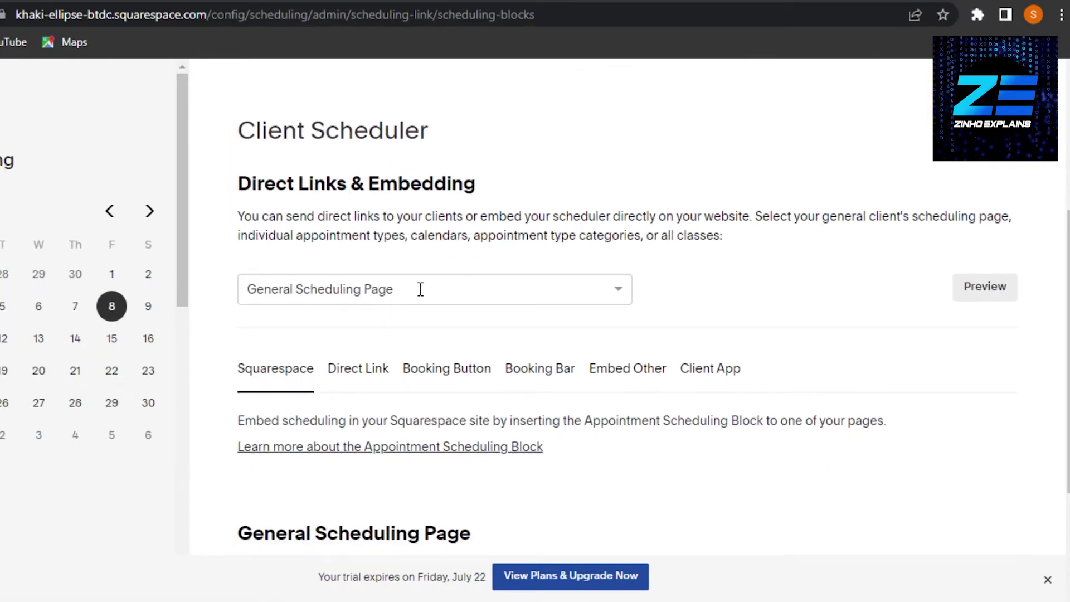
left_click(420, 289)
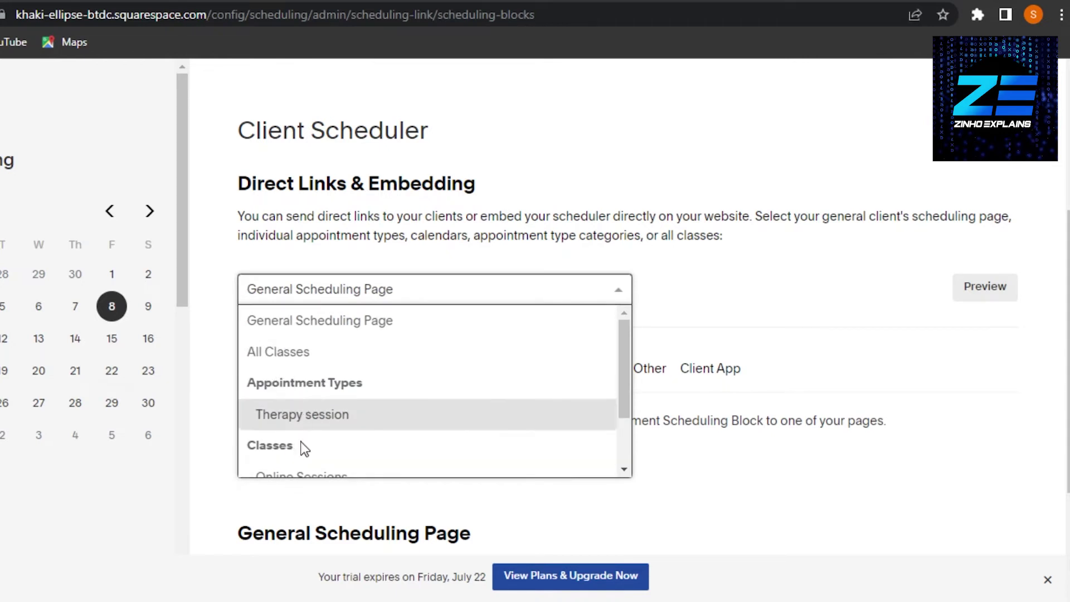
left_click(307, 319)
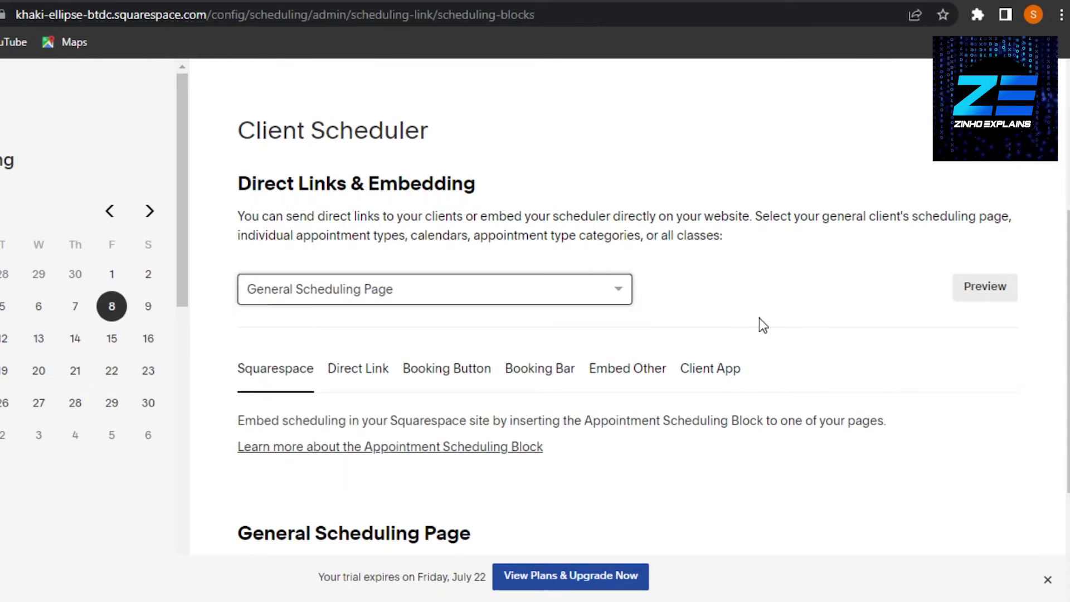
left_click(355, 367)
left_click(273, 369)
scroll(441, 362, "down", 2)
scroll(440, 363, "down", 3)
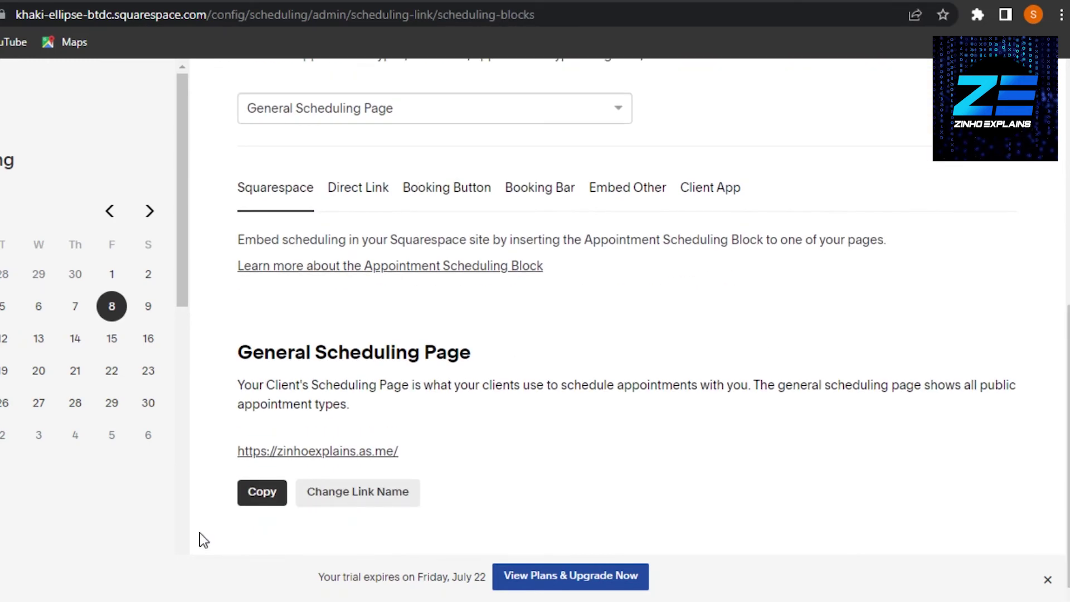
left_click(268, 496)
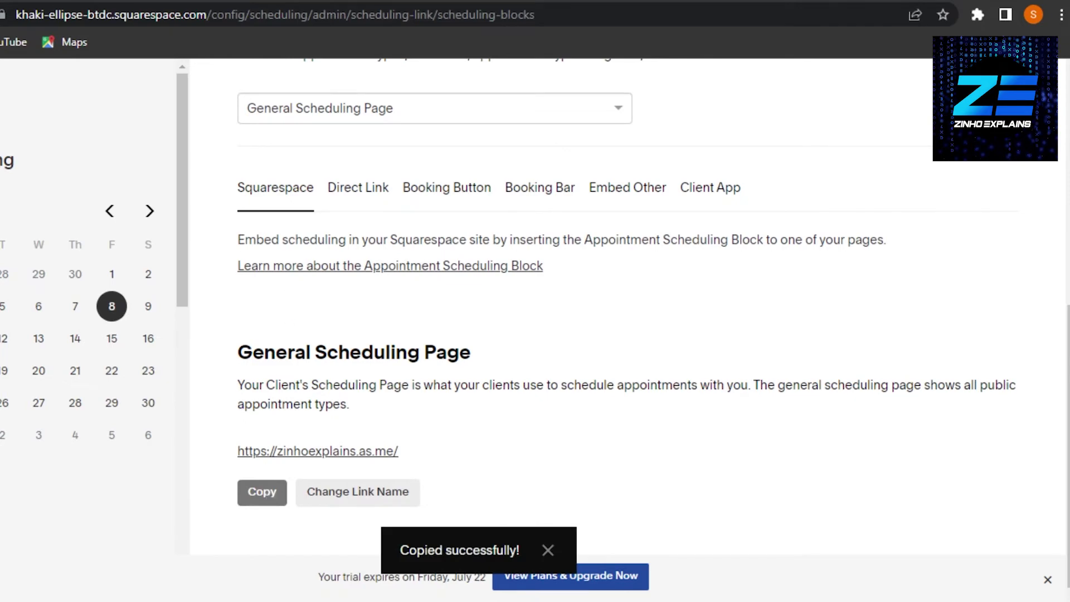
Step: From Pages, add a Blank Page under Main Navigation, creating 'New Page'
left_click(6, 106)
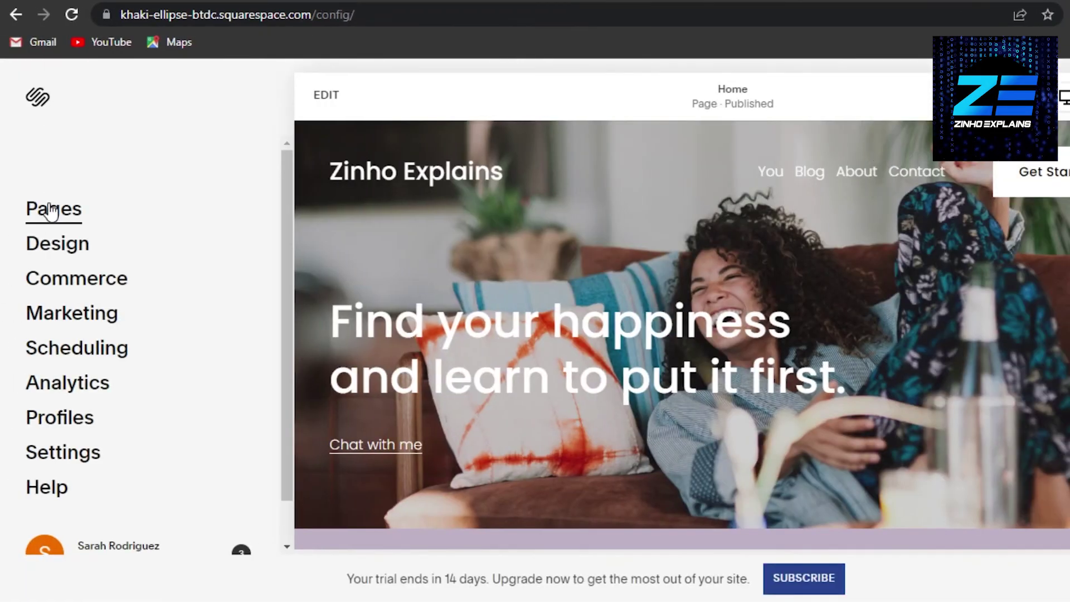
left_click(49, 207)
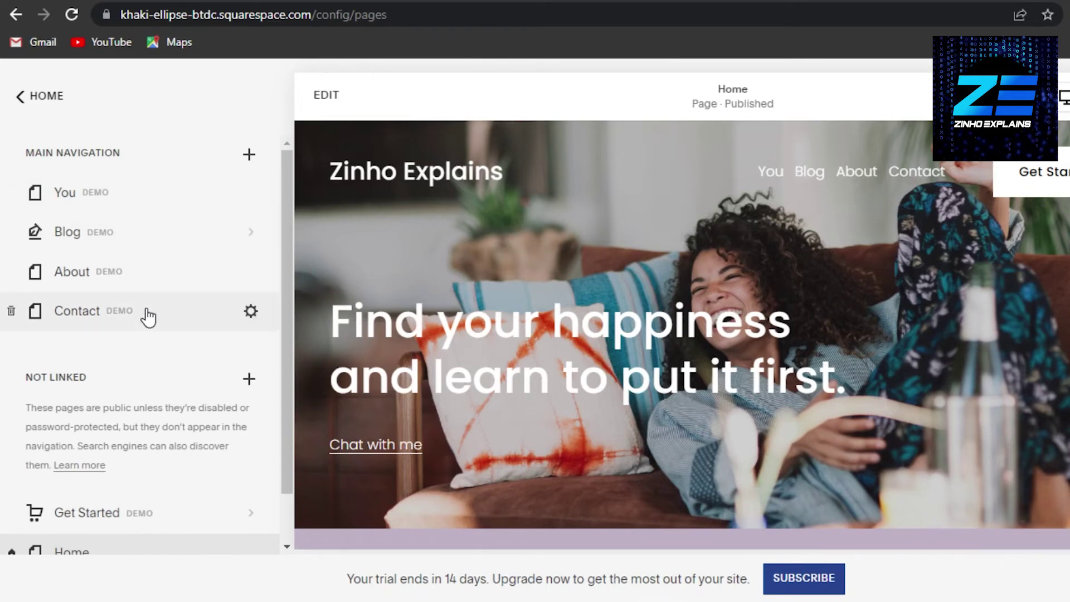
left_click(248, 159)
left_click(225, 192)
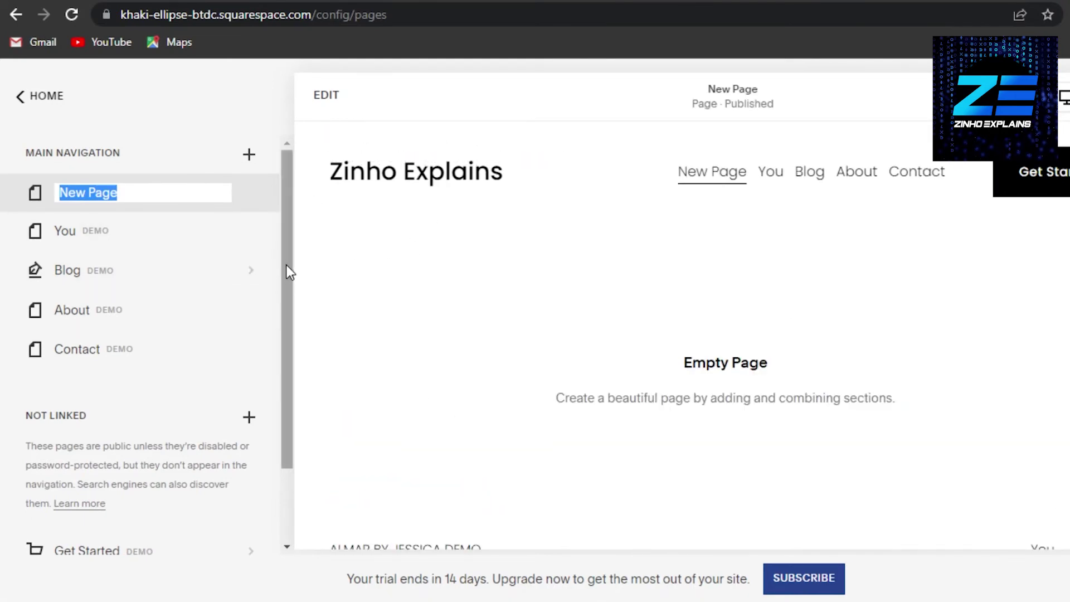
left_click_drag(287, 267, 292, 322)
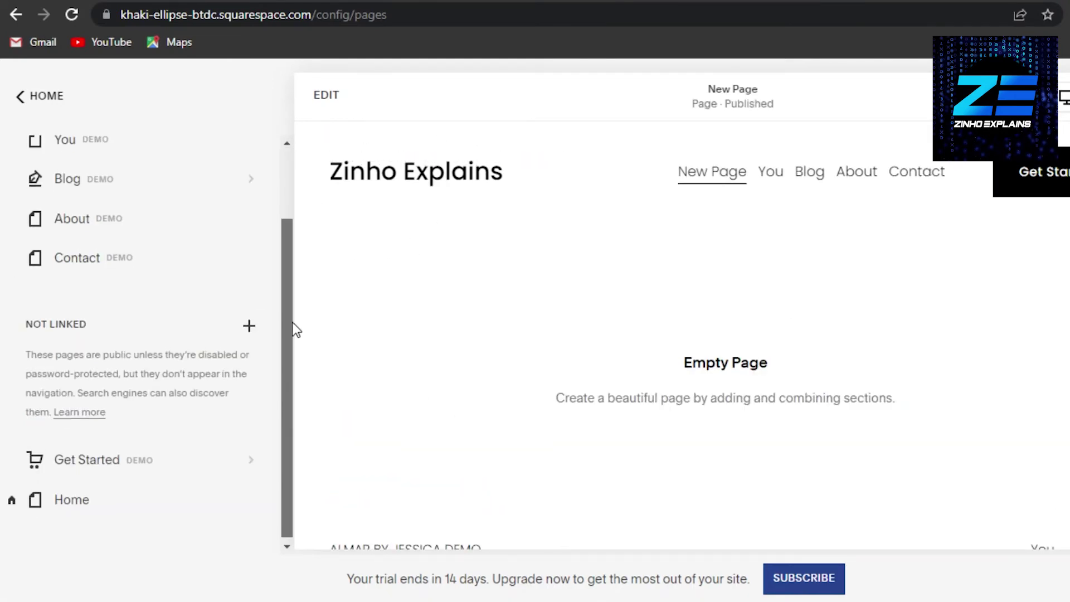
left_click(249, 336)
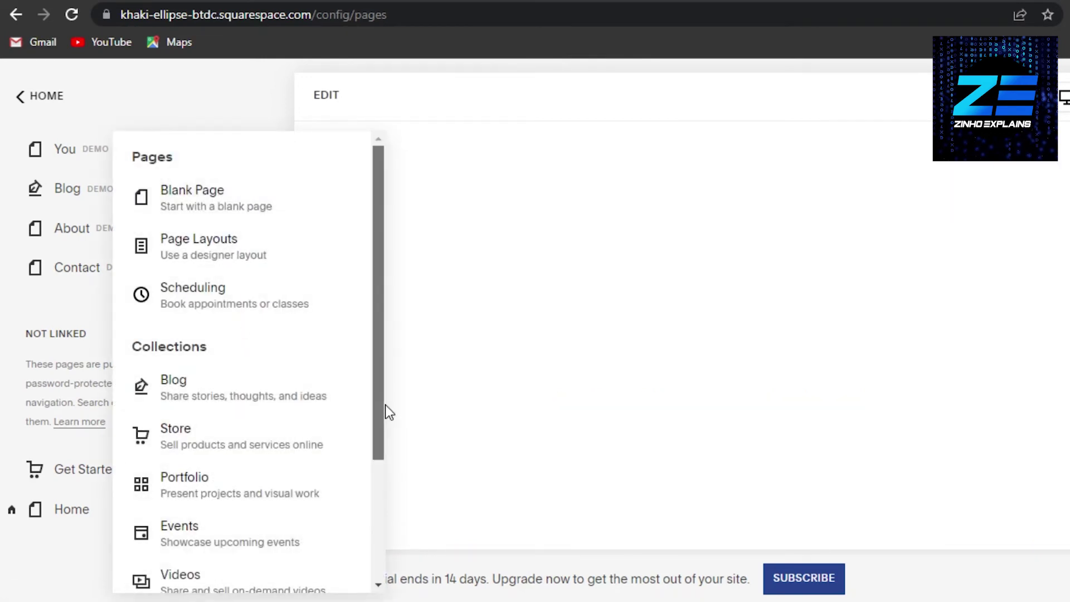
mouse_move(385, 412)
left_mouse_down()
mouse_move(375, 567)
mouse_move(333, 245)
left_mouse_up()
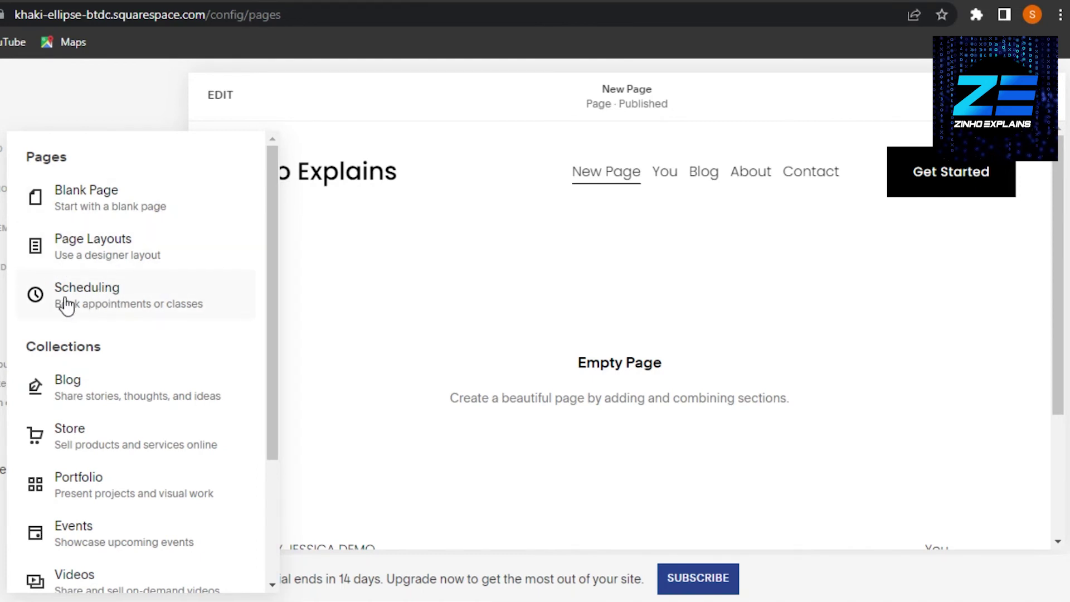
mouse_move(269, 256)
left_mouse_down()
mouse_move(269, 376)
mouse_move(279, 201)
left_mouse_up()
key("Escape")
left_click(248, 334)
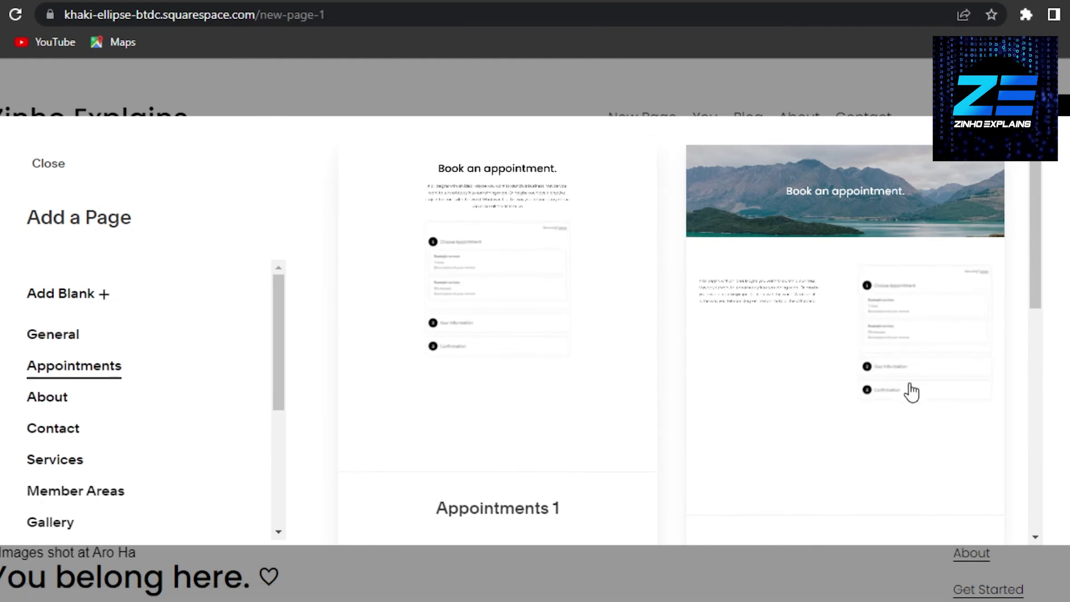
mouse_move(1030, 202)
left_mouse_down()
mouse_move(1021, 401)
mouse_move(1016, 223)
left_mouse_up()
left_click(613, 72)
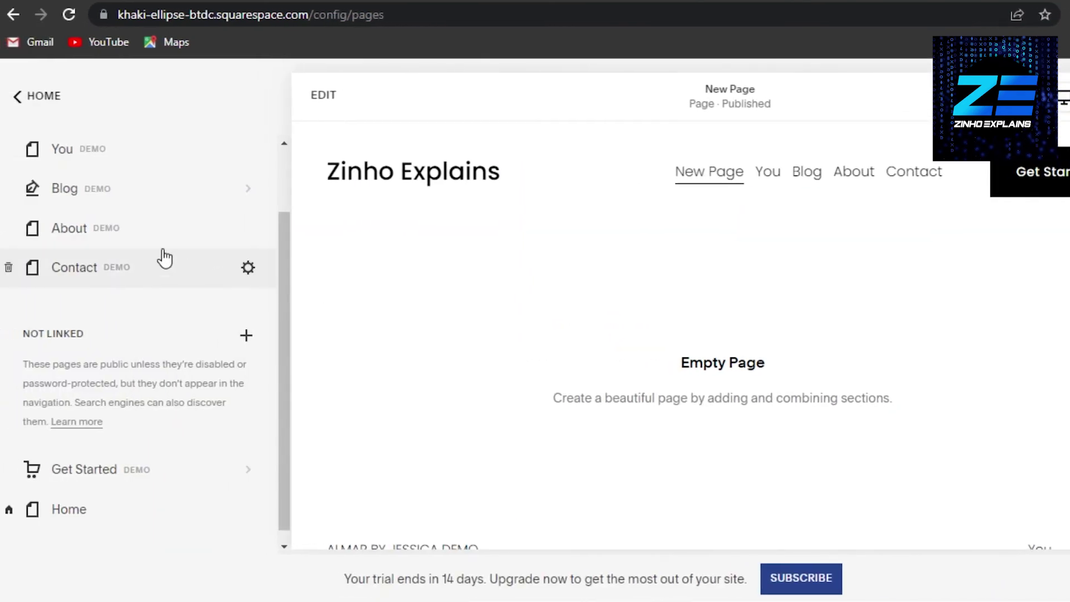
mouse_move(125, 266)
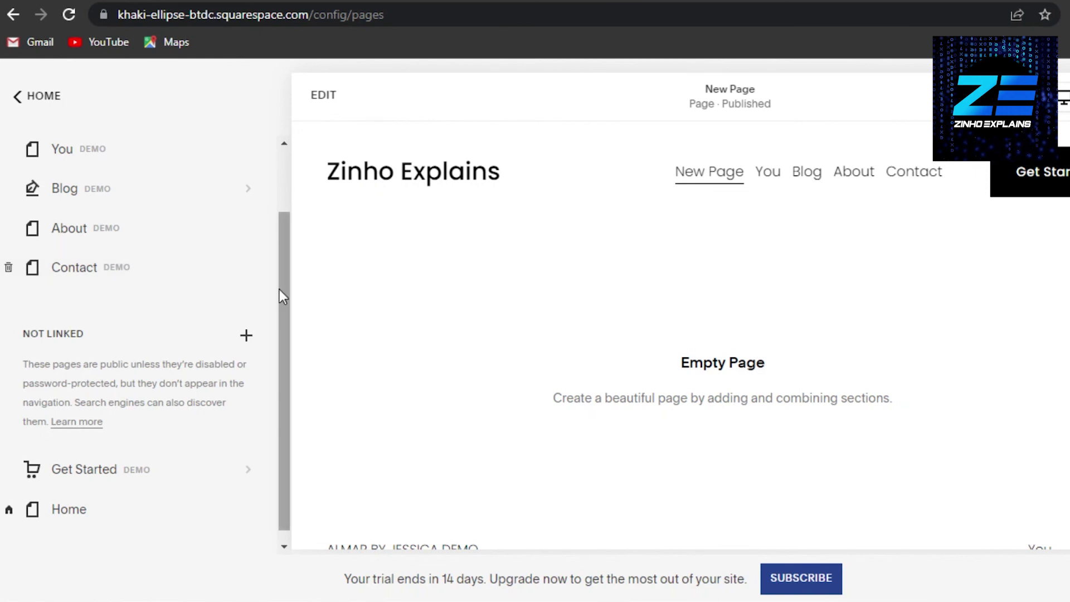
Step: Preview the demo 'You' page, then go back to the main dashboard menu via Home
left_click_drag(282, 295, 283, 175)
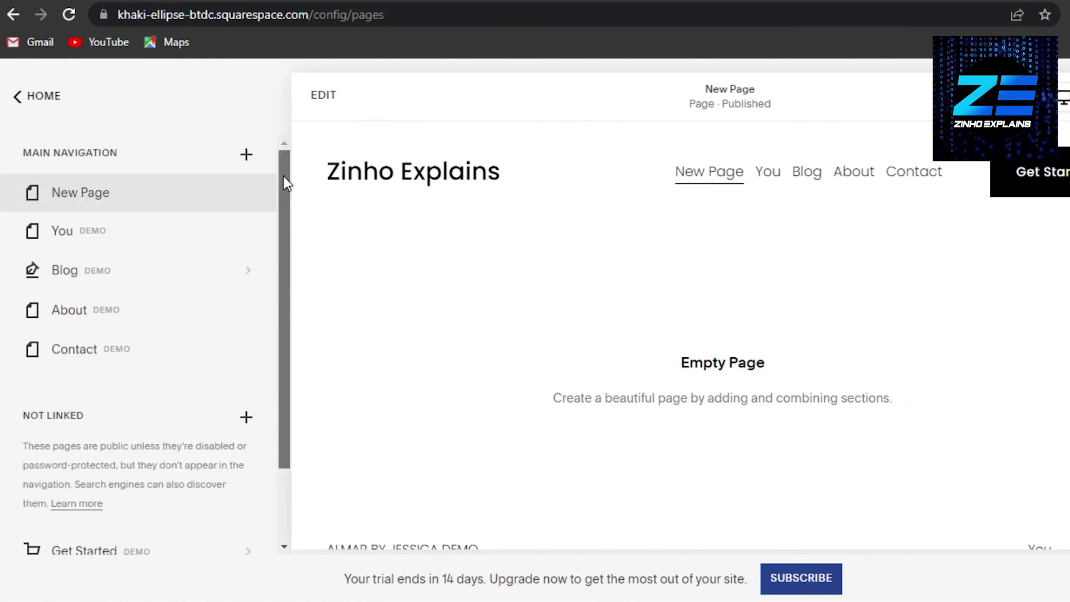
left_click(60, 230)
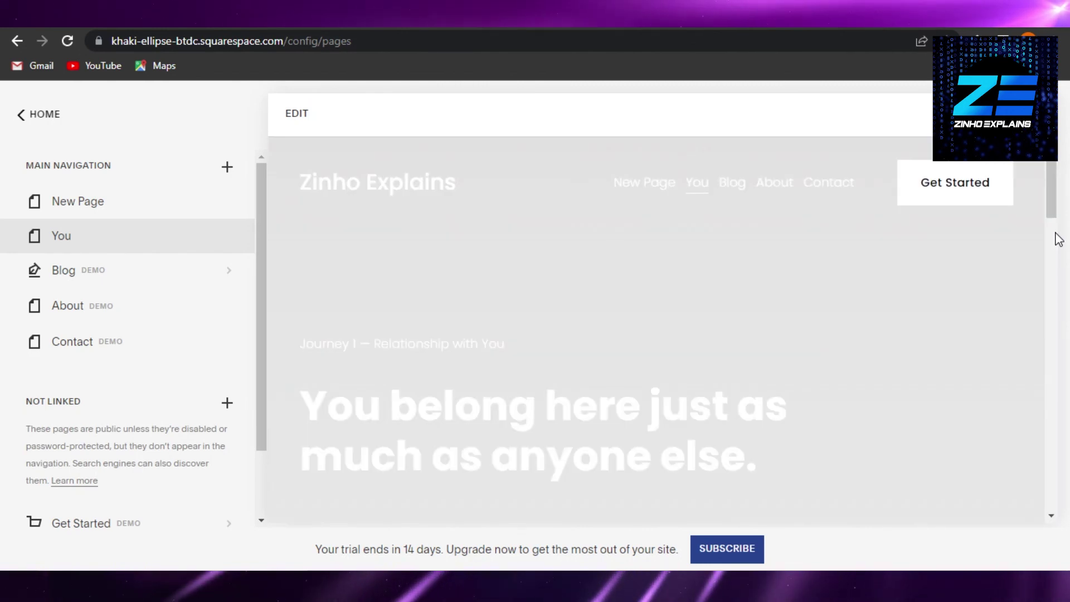
scroll(1054, 191, "down", 5)
scroll(1054, 191, "down", 5)
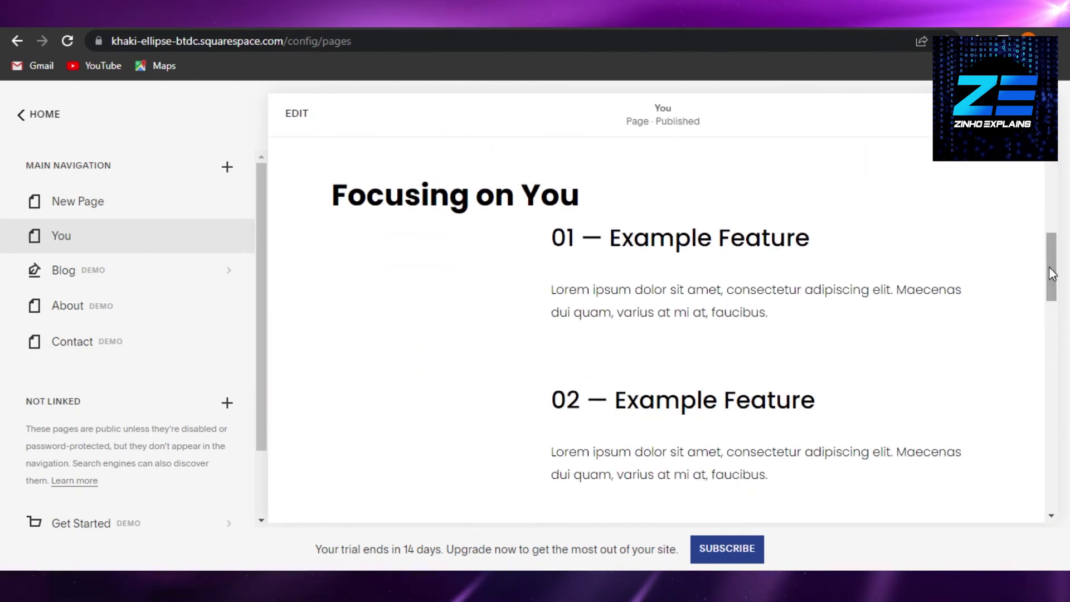
scroll(1051, 179, "up", 10)
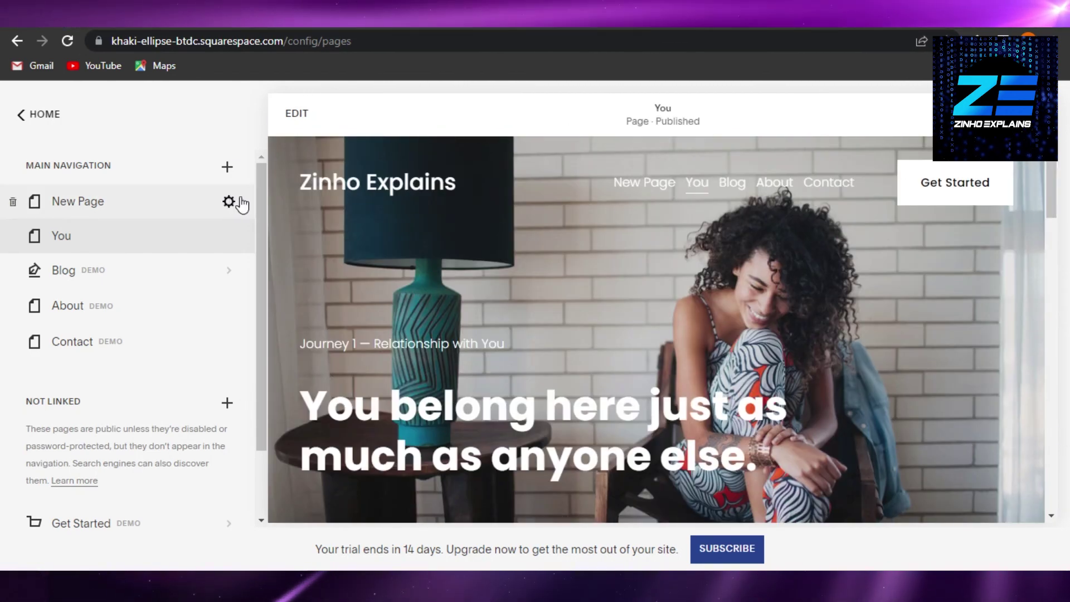
mouse_move(262, 204)
left_mouse_down()
mouse_move(262, 343)
mouse_move(227, 148)
left_mouse_up()
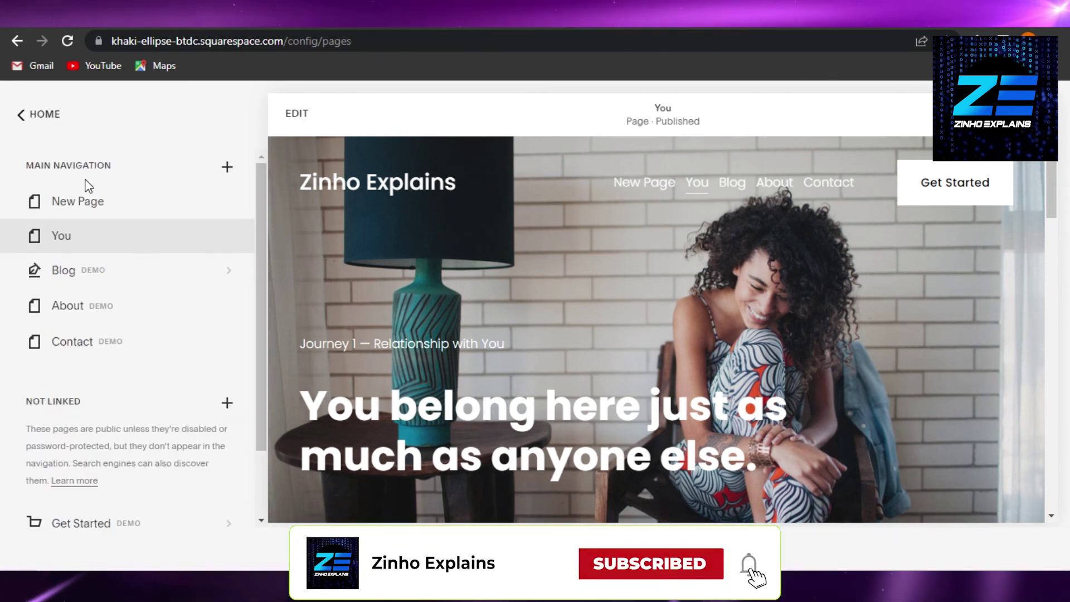
left_click(39, 114)
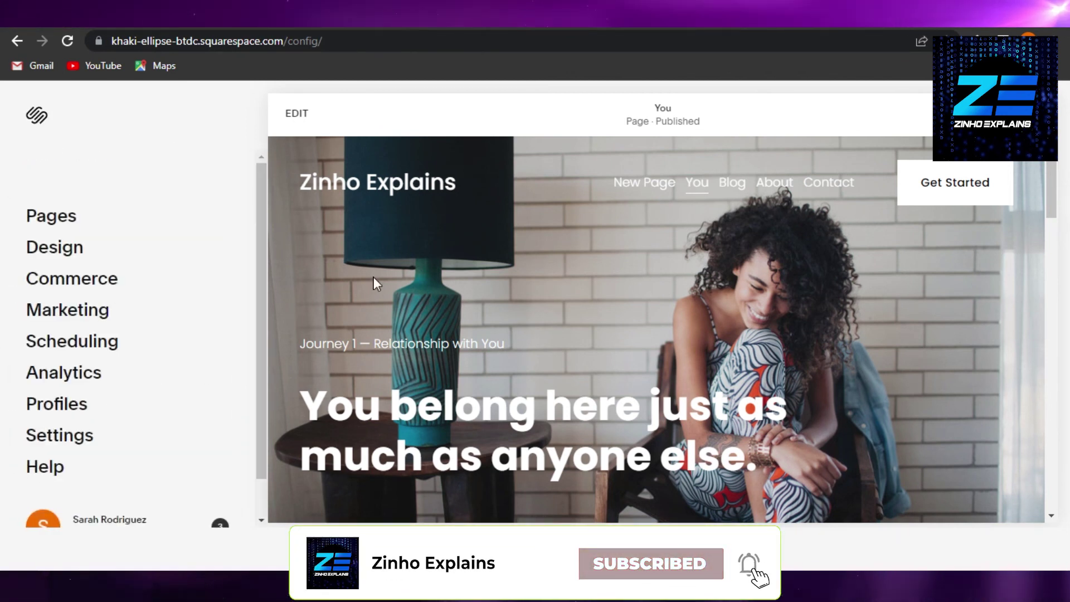